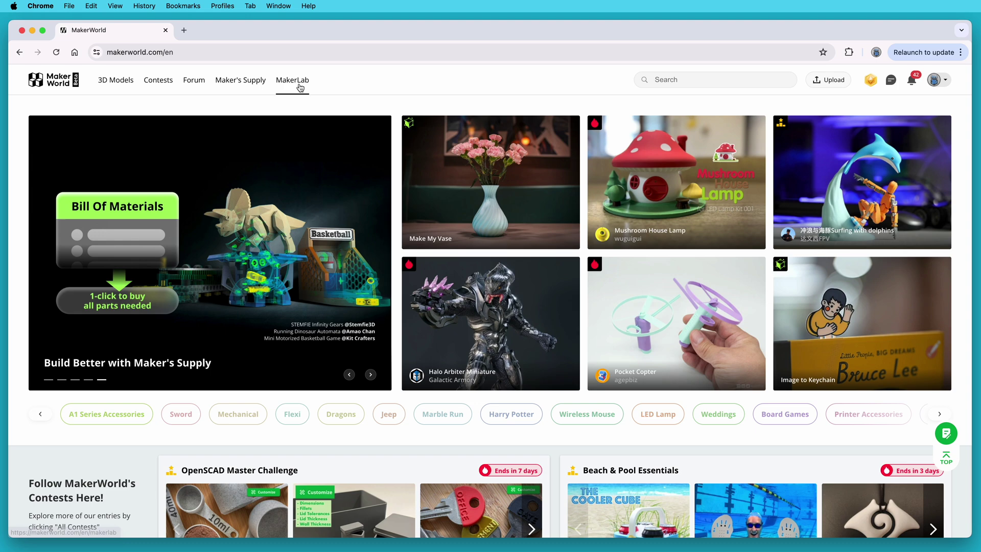
Launch Pixel Puzzle Maker from MakerLab's expanded list of modeling tools
click(300, 86)
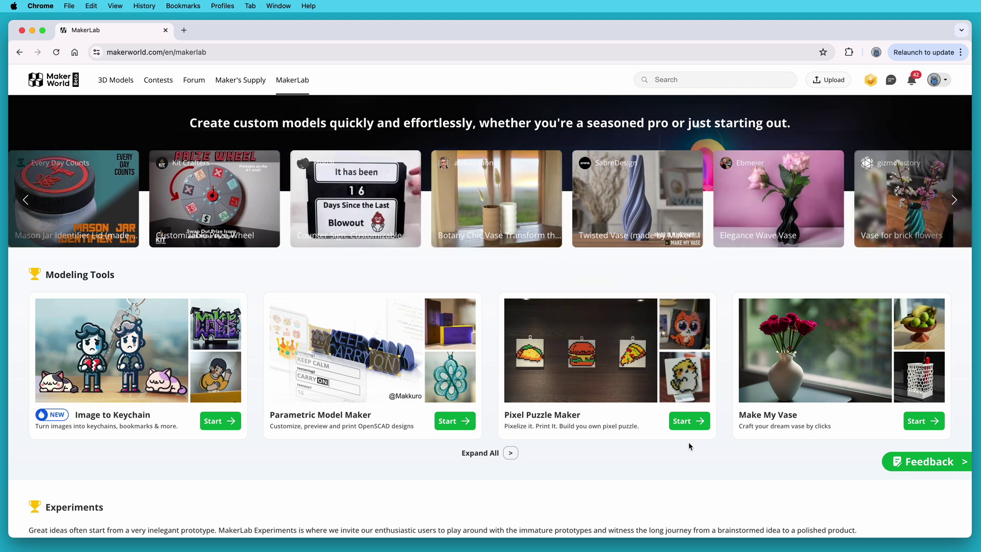
click(510, 453)
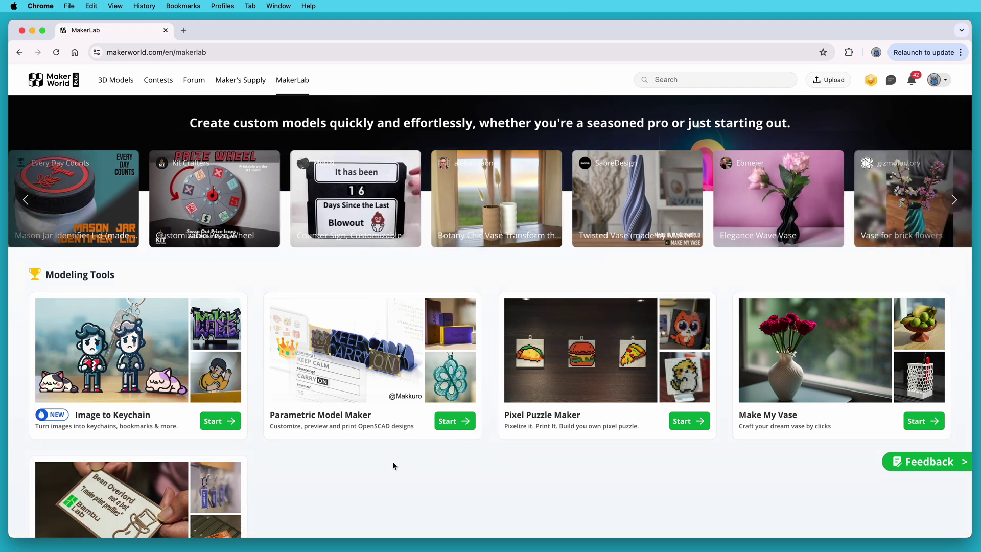
scroll(394, 462, down, 3)
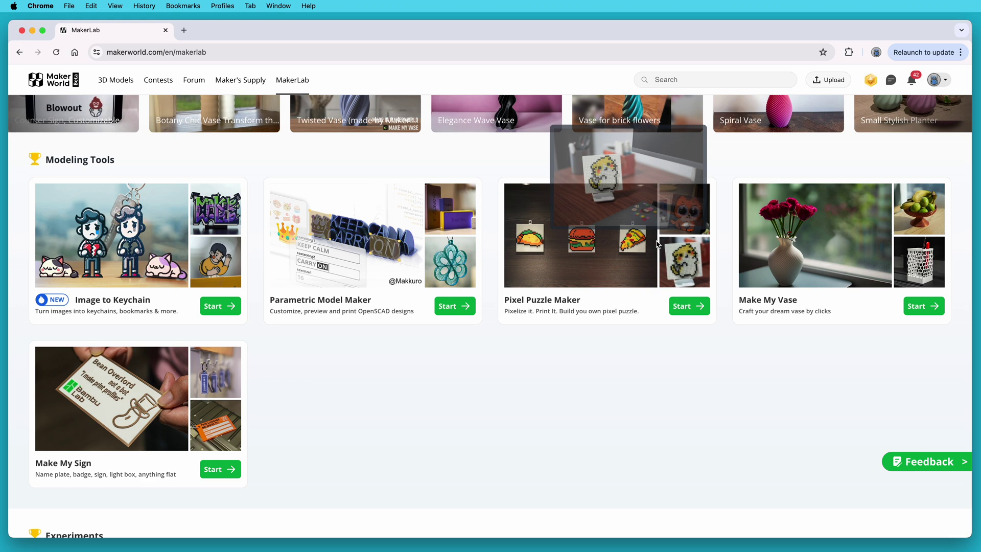
click(700, 311)
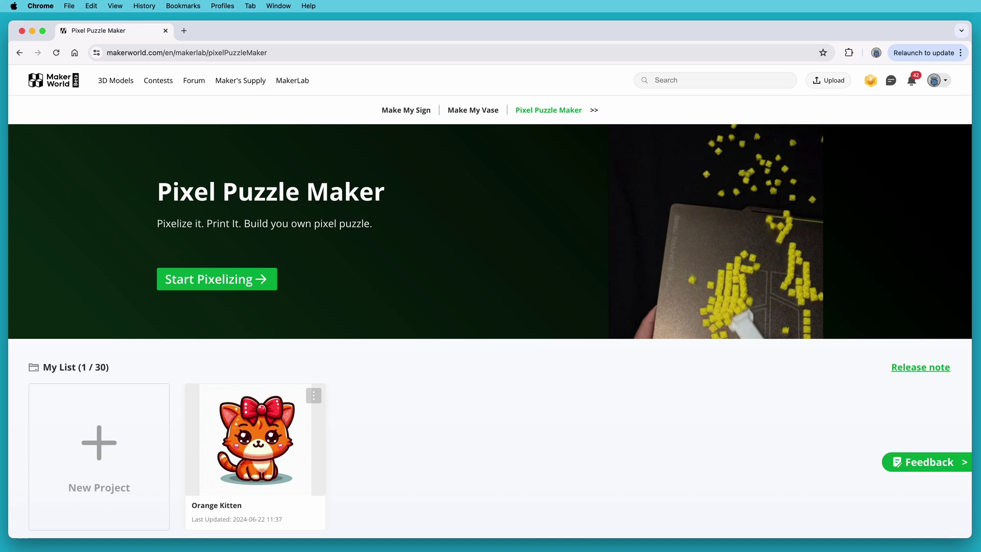
Create a new 8mm-block Pixel Art project and dismiss the recommended-picture tips
click(94, 445)
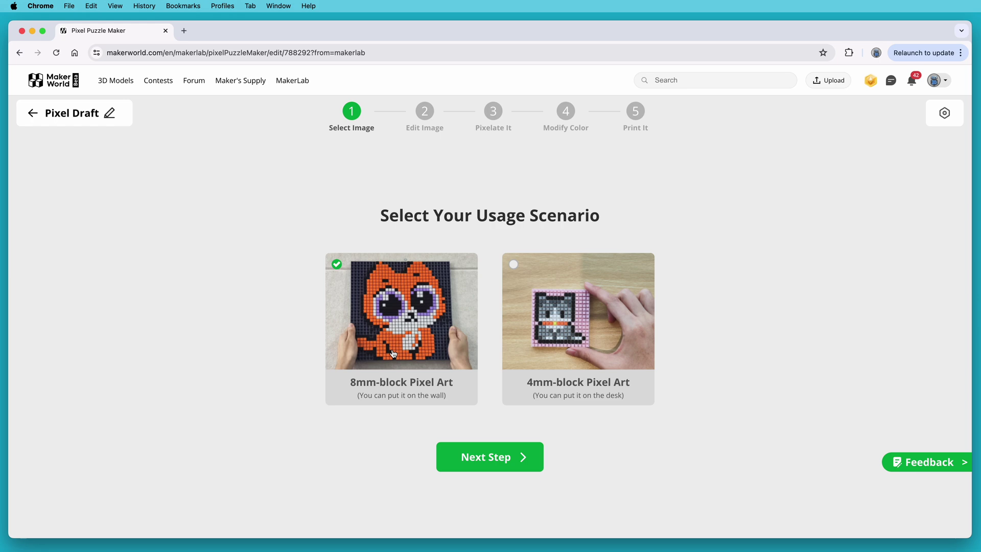
click(458, 458)
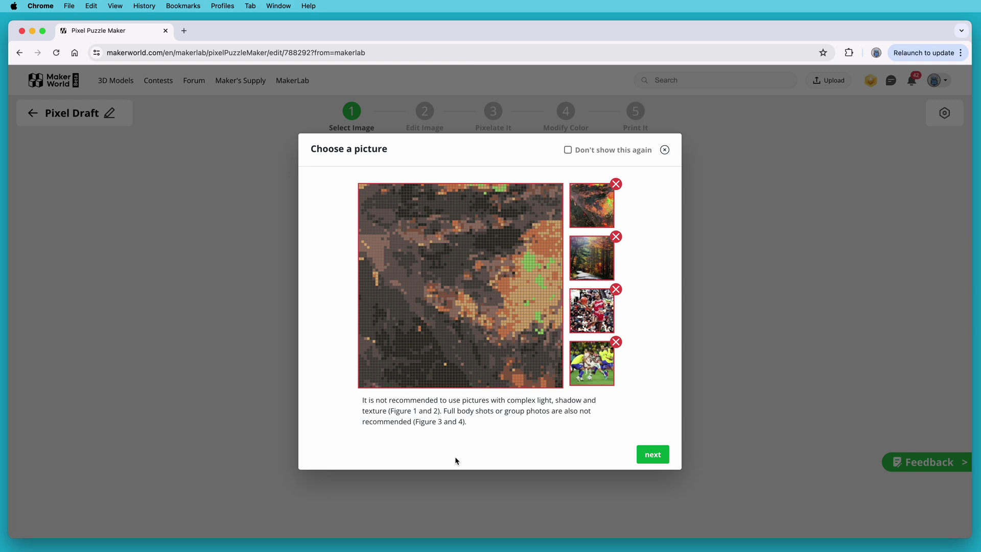
click(653, 454)
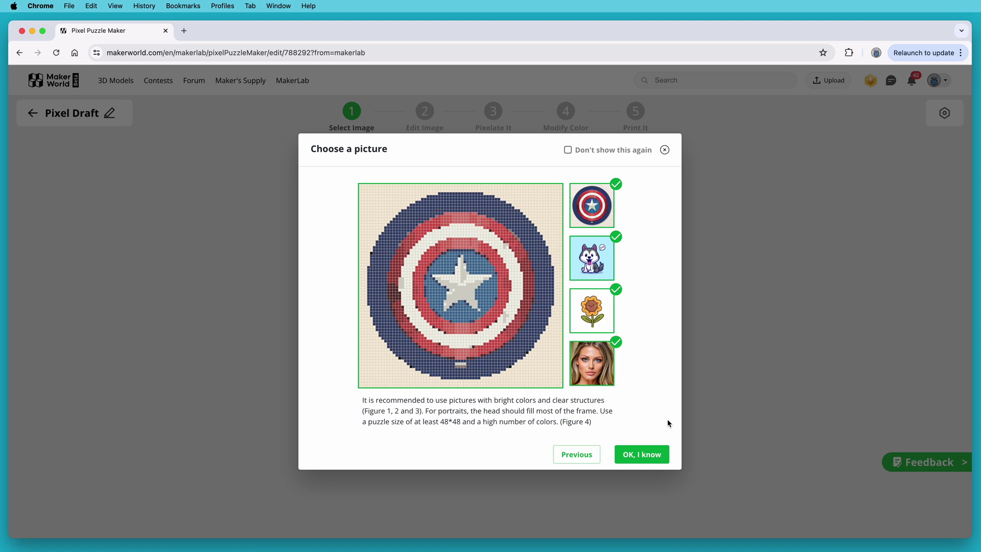
click(643, 455)
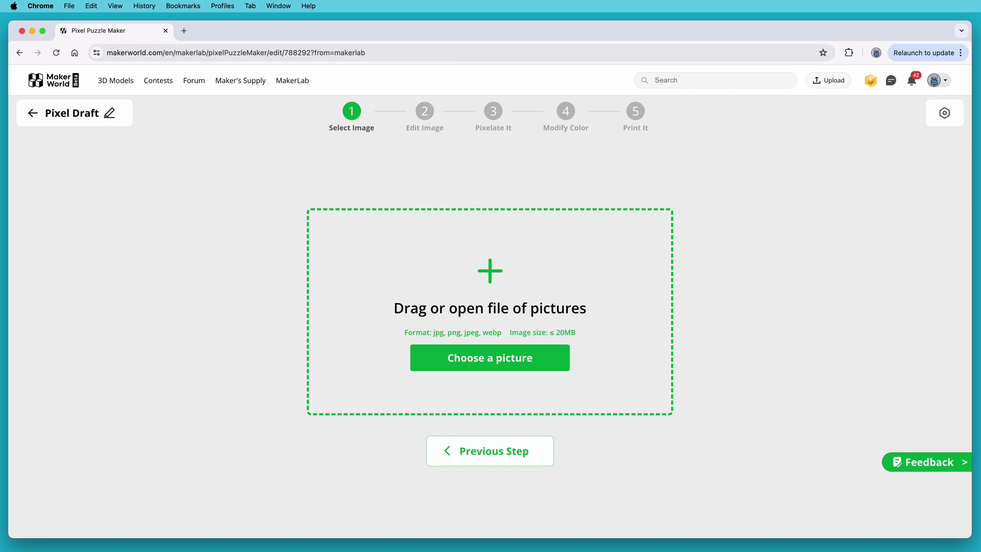
Upload the cyan ghost image with Remove Background selected and try the crop's Zoom slider
drag(724, 499, 594, 371)
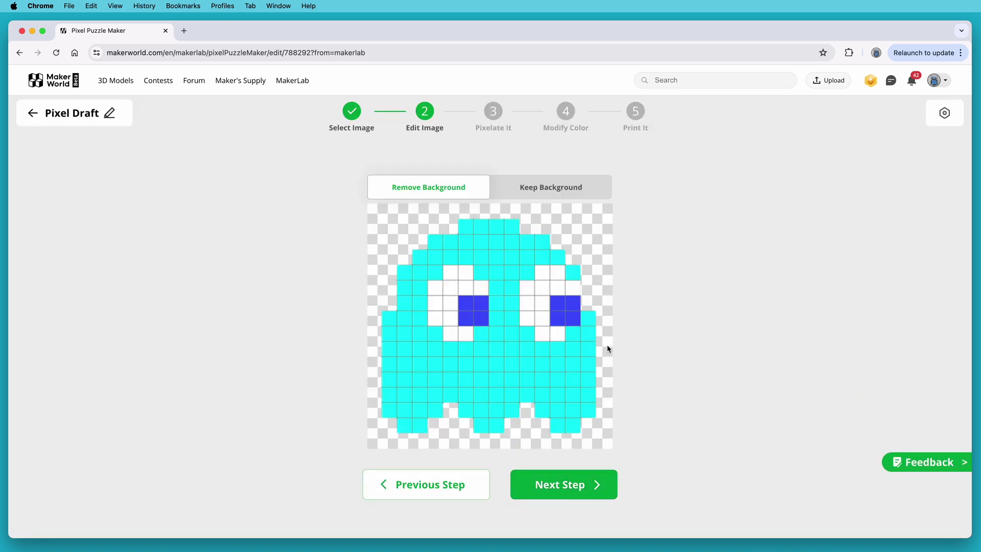
click(559, 189)
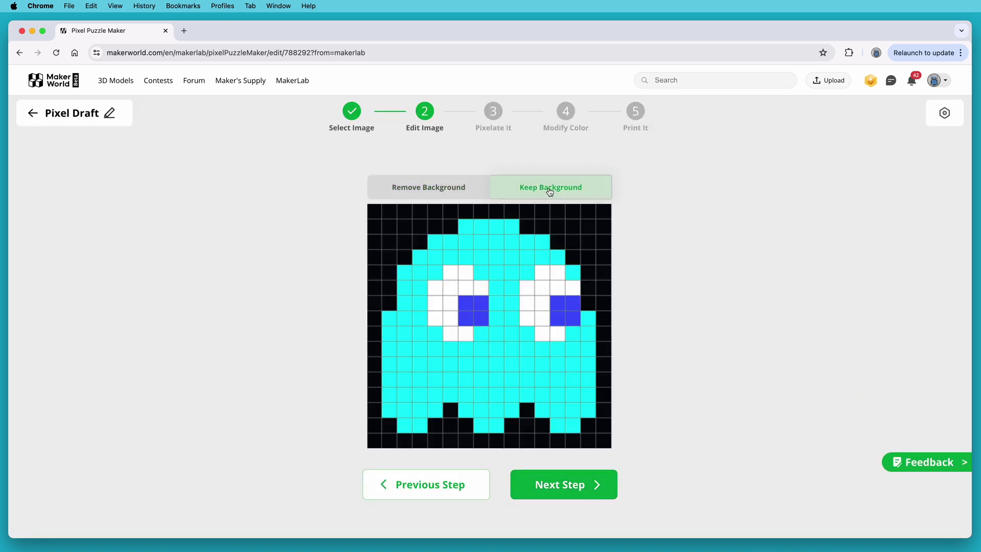
click(474, 188)
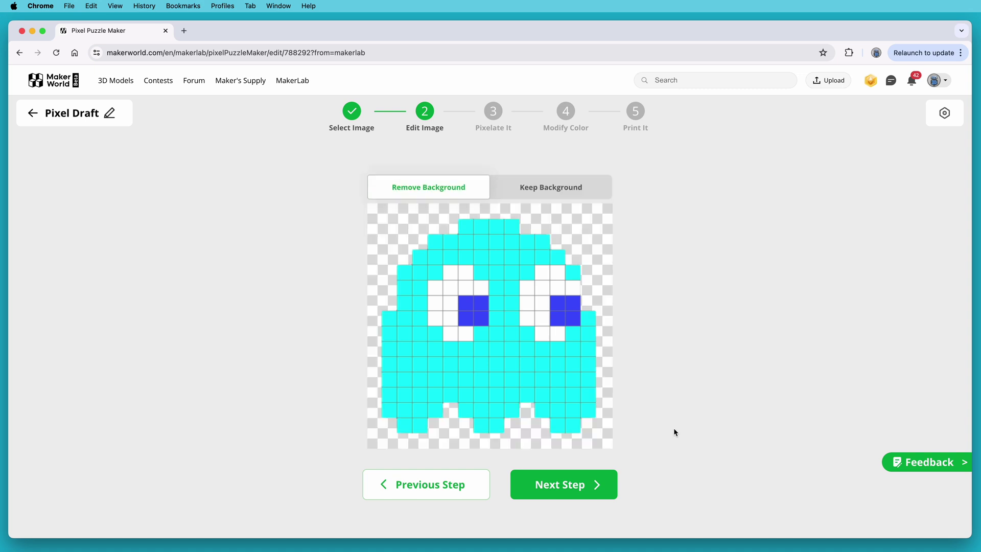
click(566, 485)
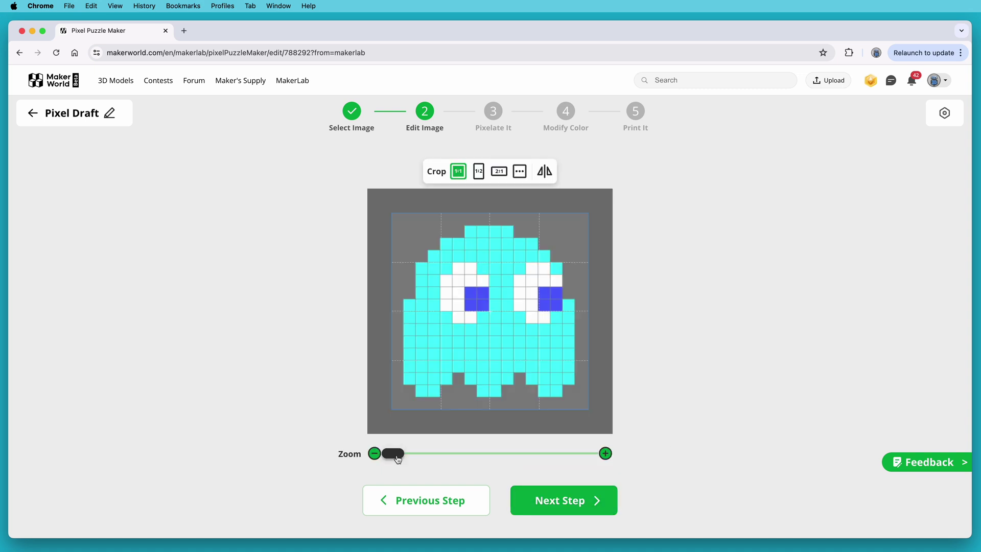
drag(392, 454, 371, 454)
Pixelate the cropped ghost and set Block Number to 16 X 16
click(563, 501)
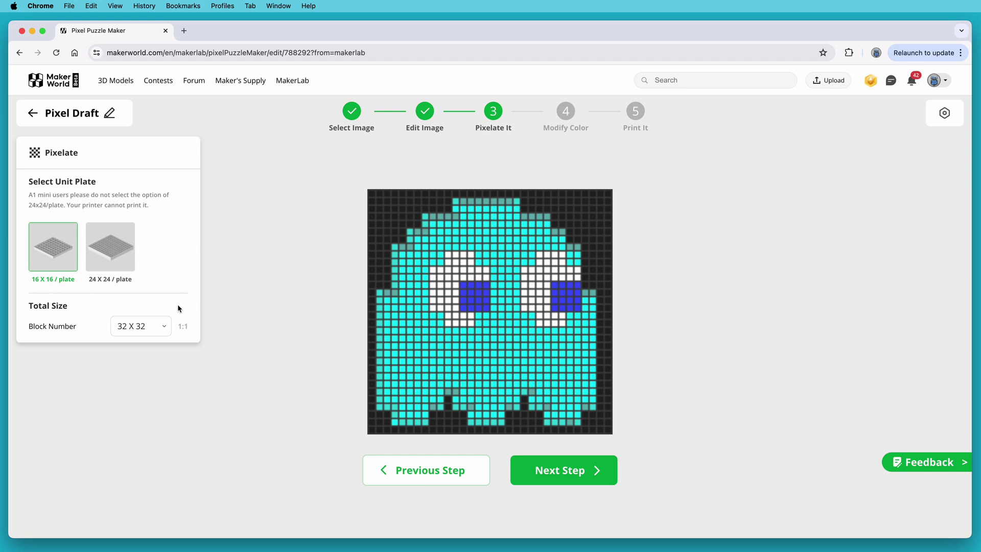
click(164, 329)
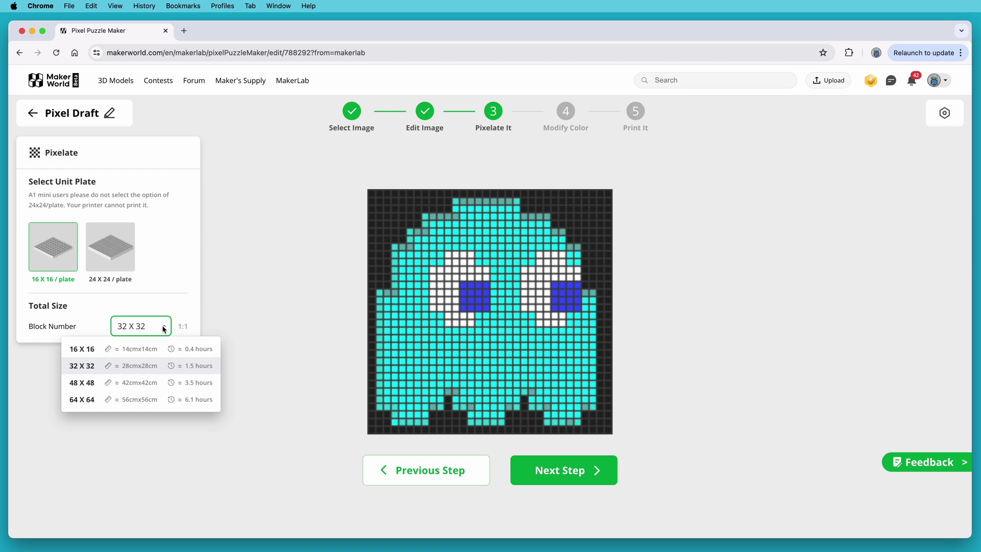
click(148, 351)
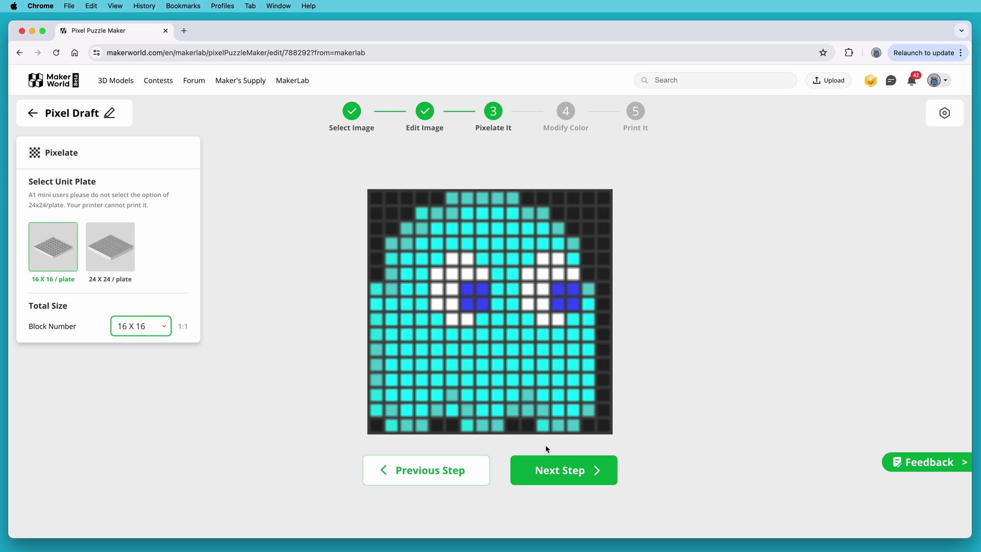
Preview the ghost with few colours, then settle on the moderate colour number
click(579, 482)
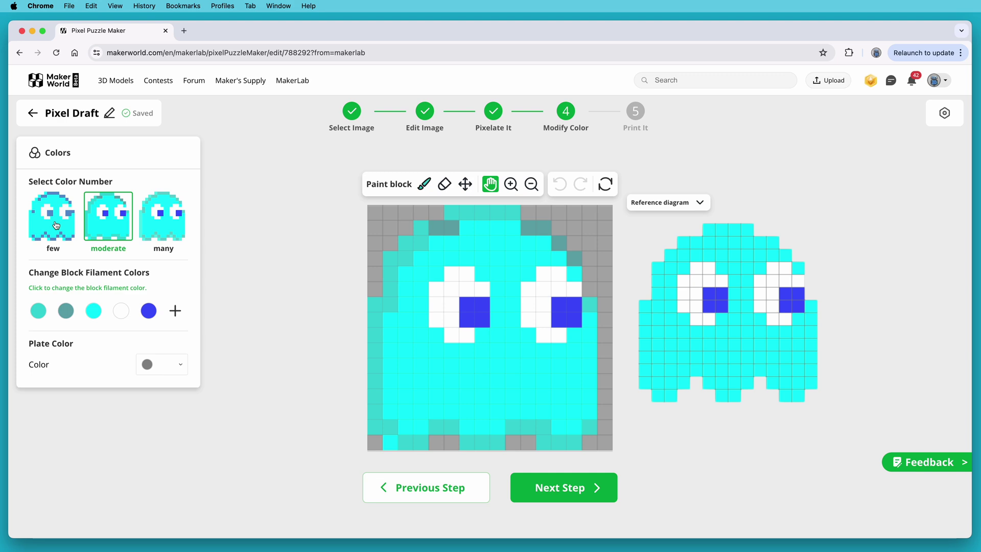
click(56, 224)
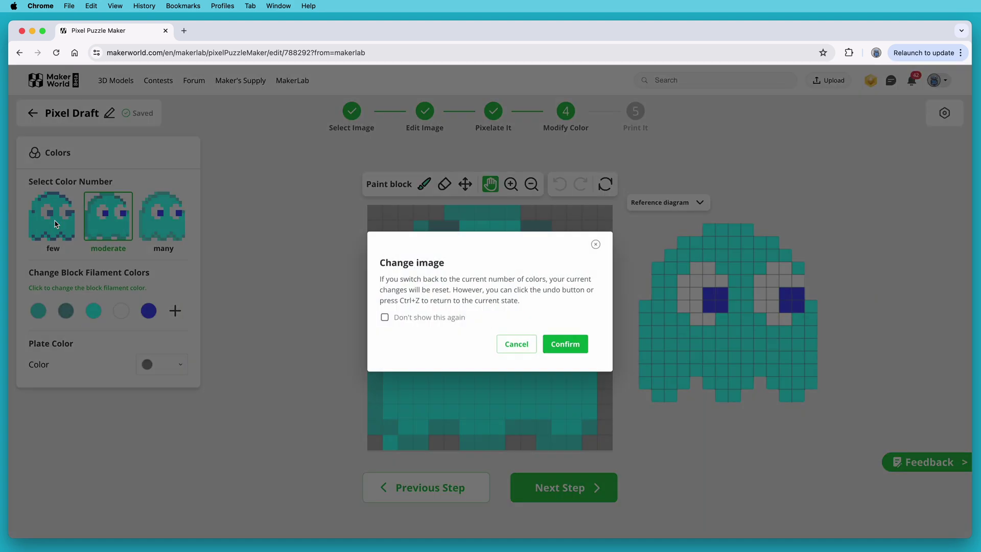
click(570, 349)
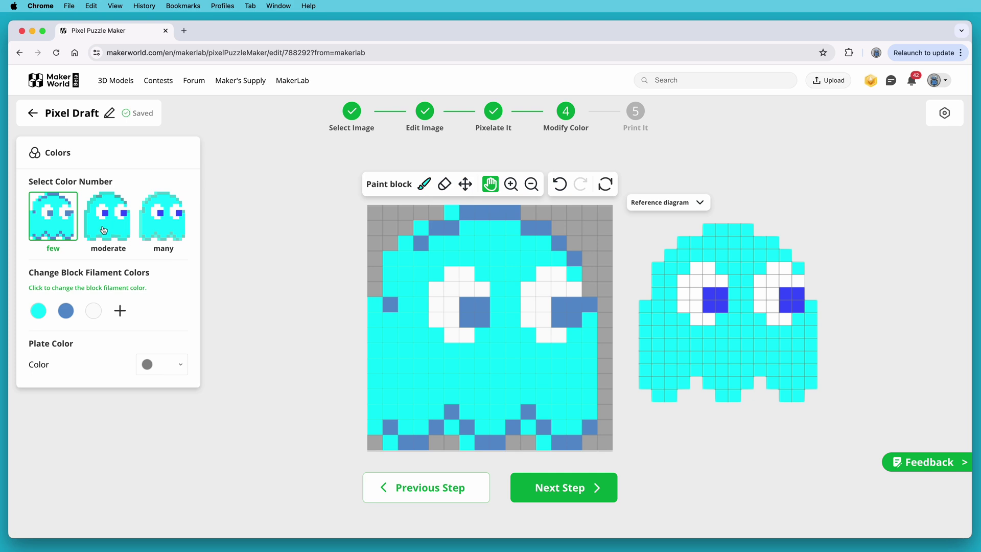
click(104, 229)
click(565, 342)
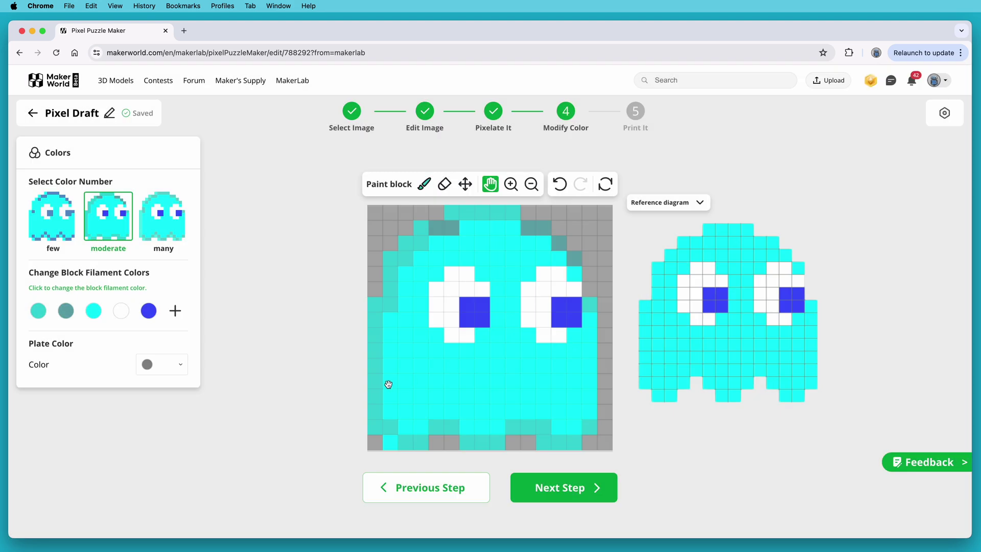
Delete both teal swatches, replacing their blocks with cyan
mouse_move(39, 313)
click(47, 306)
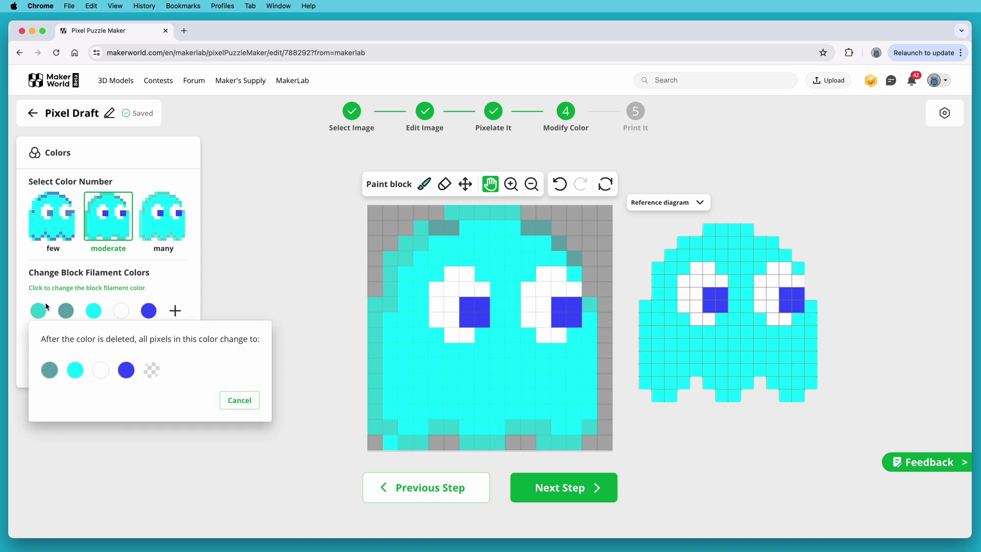
click(75, 370)
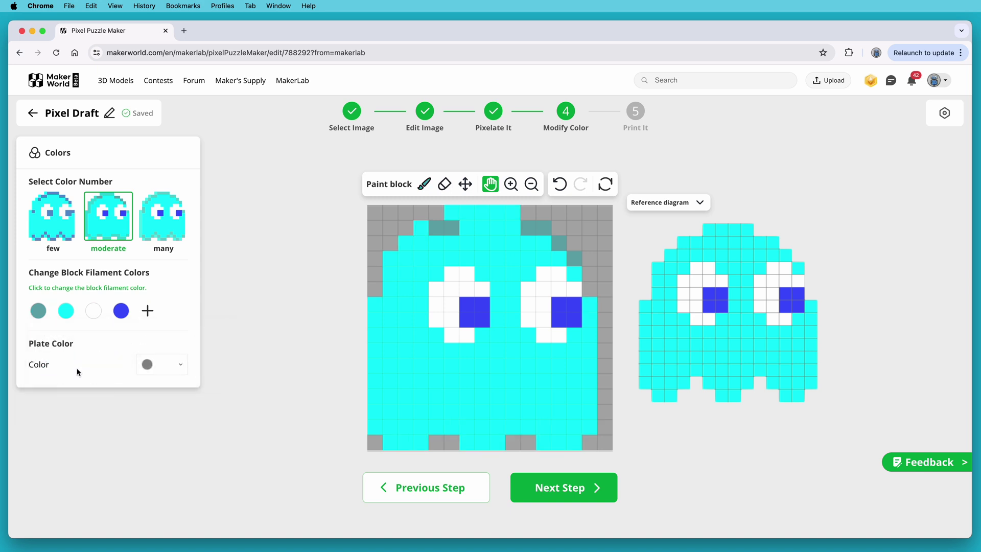
mouse_move(39, 310)
click(47, 305)
click(54, 371)
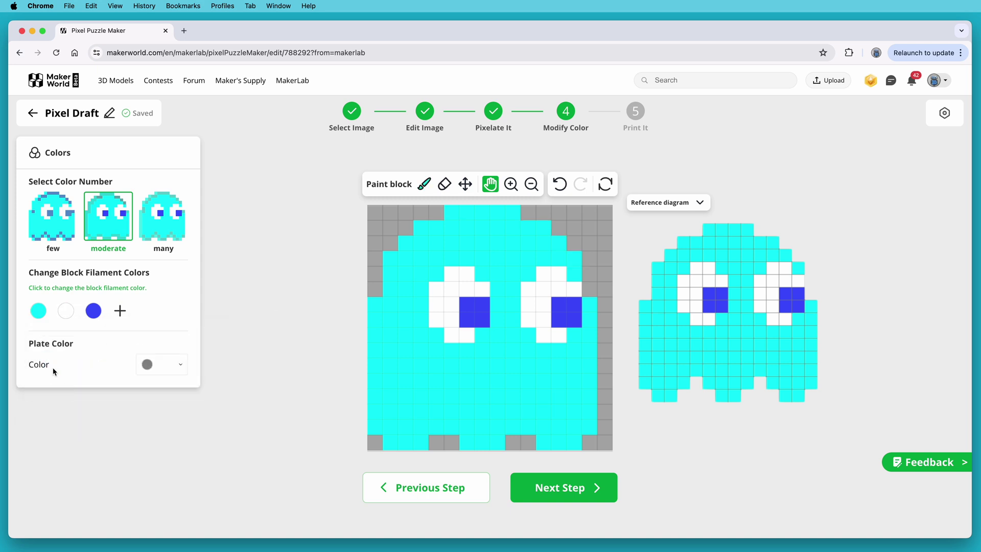
Erase stray edge cells, round the head and notch the bottom to match the reference ghost
click(444, 184)
drag(451, 214, 508, 213)
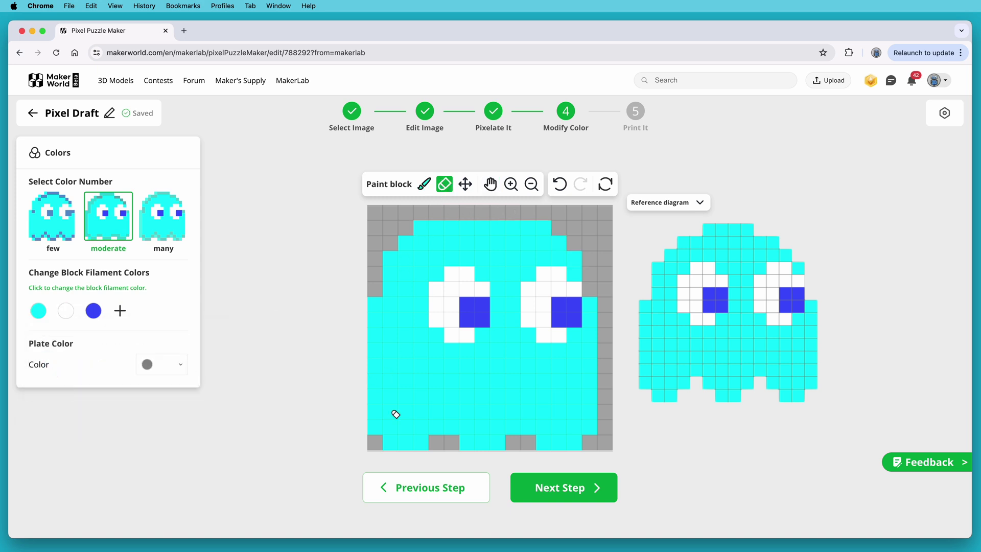
drag(390, 443, 577, 442)
mouse_move(376, 303)
mouse_down()
mouse_move(381, 368)
mouse_move(379, 436)
mouse_up()
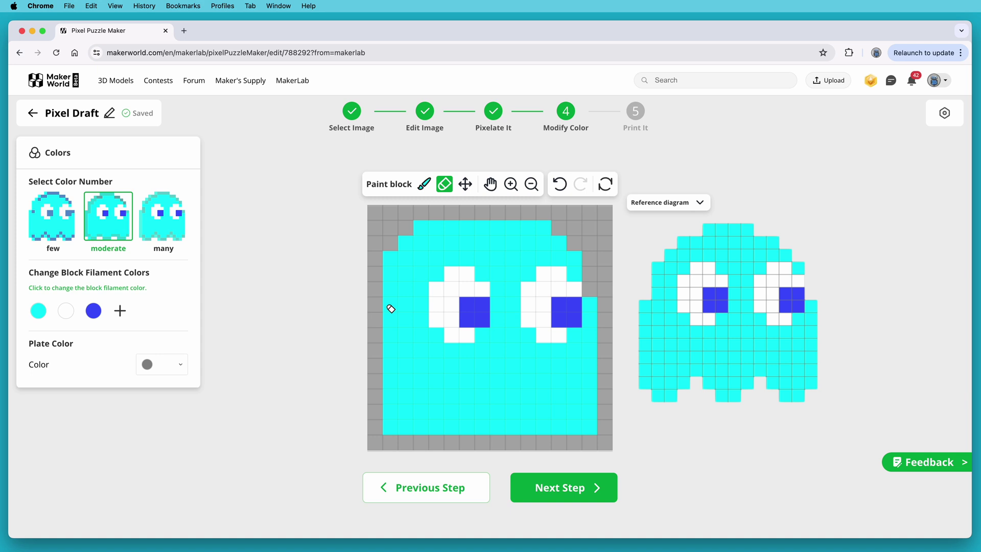
drag(390, 308, 390, 257)
mouse_move(590, 305)
mouse_down()
mouse_move(594, 281)
mouse_move(581, 260)
mouse_move(531, 231)
mouse_up()
mouse_move(453, 231)
mouse_down()
mouse_move(418, 235)
mouse_move(404, 258)
mouse_up()
click(394, 431)
click(590, 428)
drag(462, 432, 456, 418)
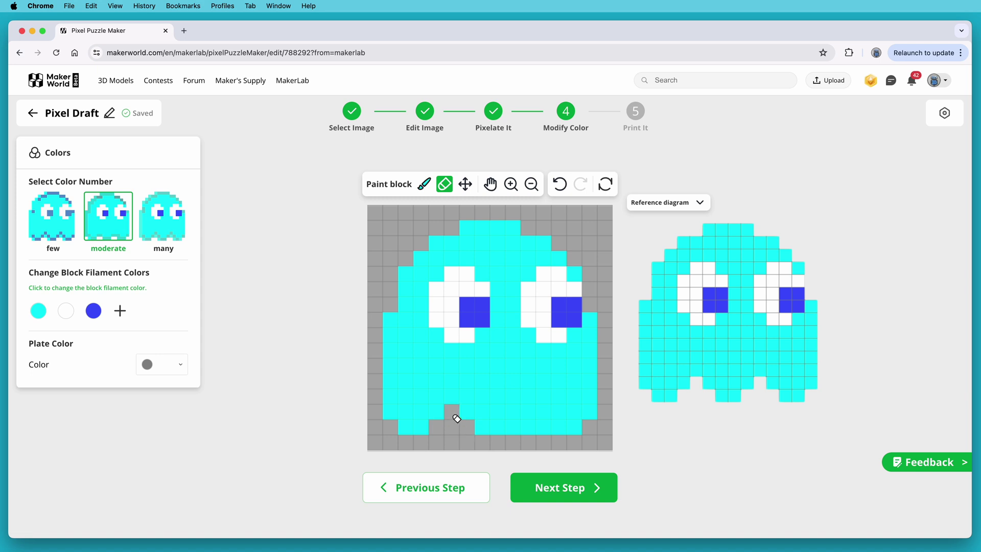
drag(546, 428, 525, 440)
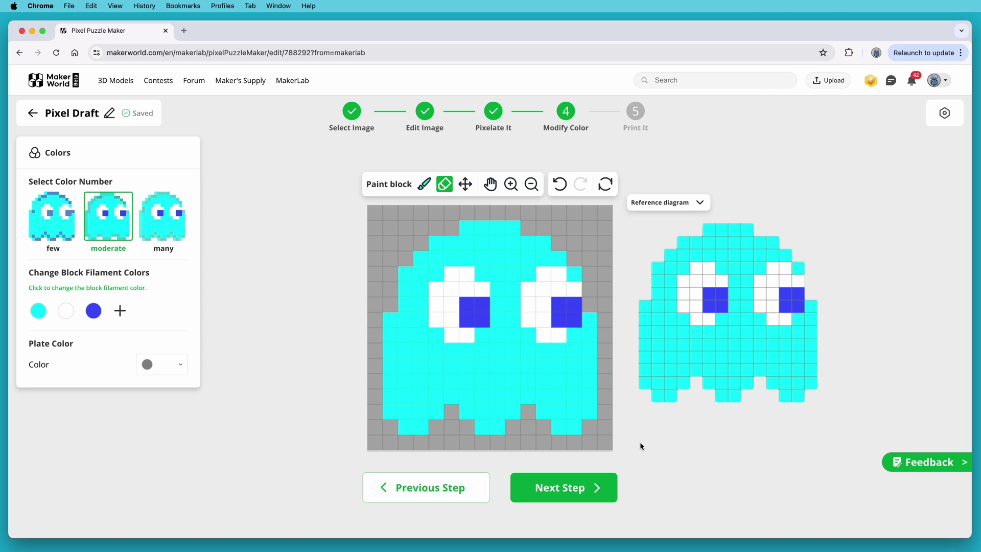
Change the plate colour from grey to black
click(180, 368)
click(110, 411)
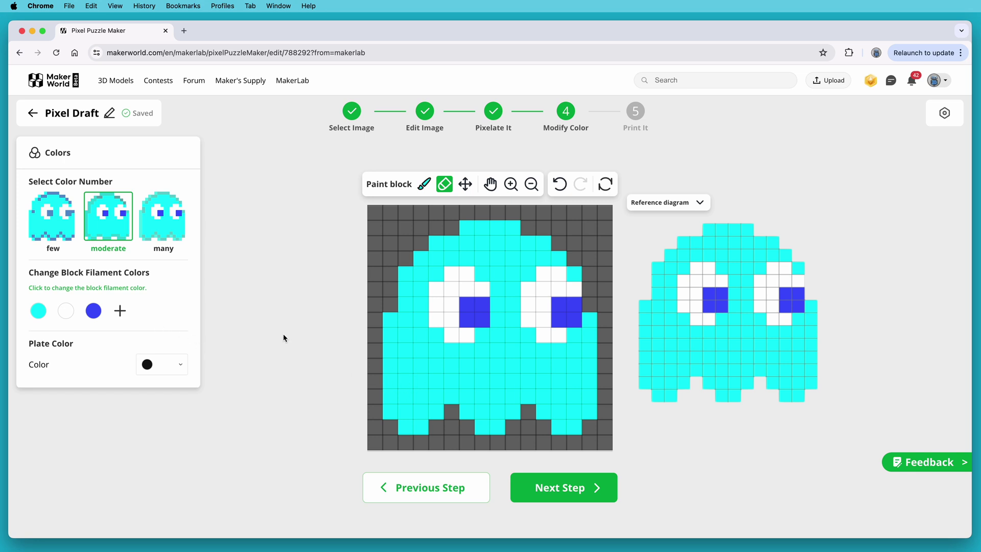
click(121, 313)
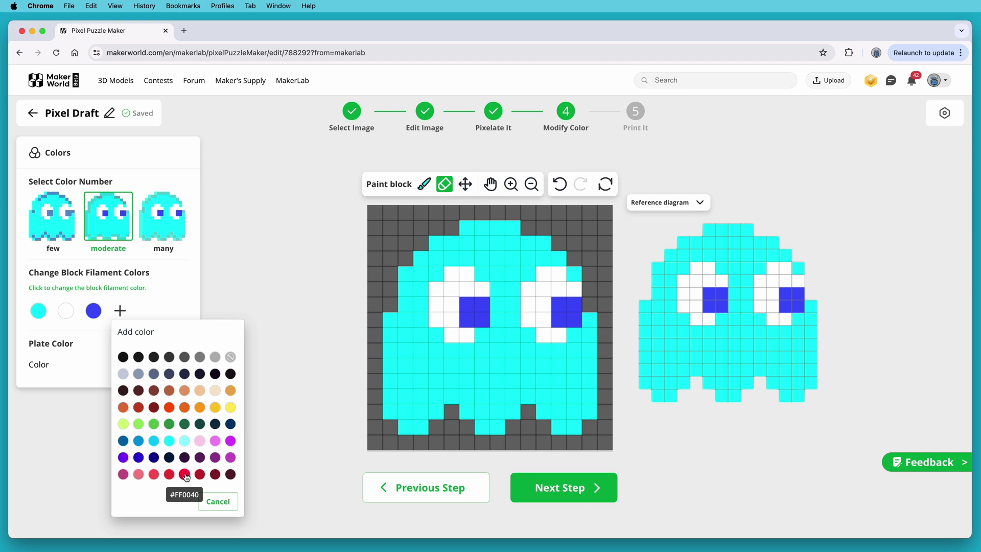
Add #FF0040 red and replace the cyan swatch with it, turning the ghost red
click(184, 475)
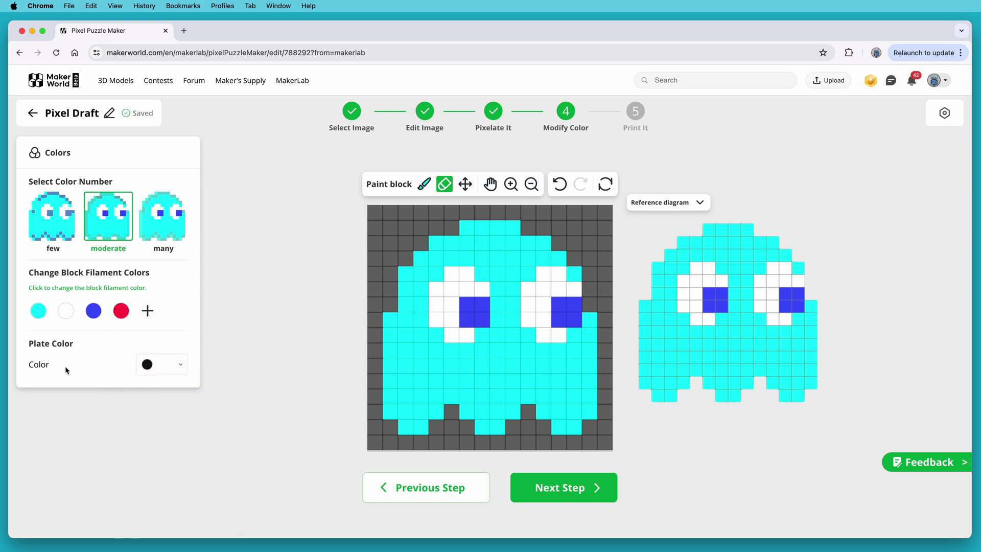
click(47, 302)
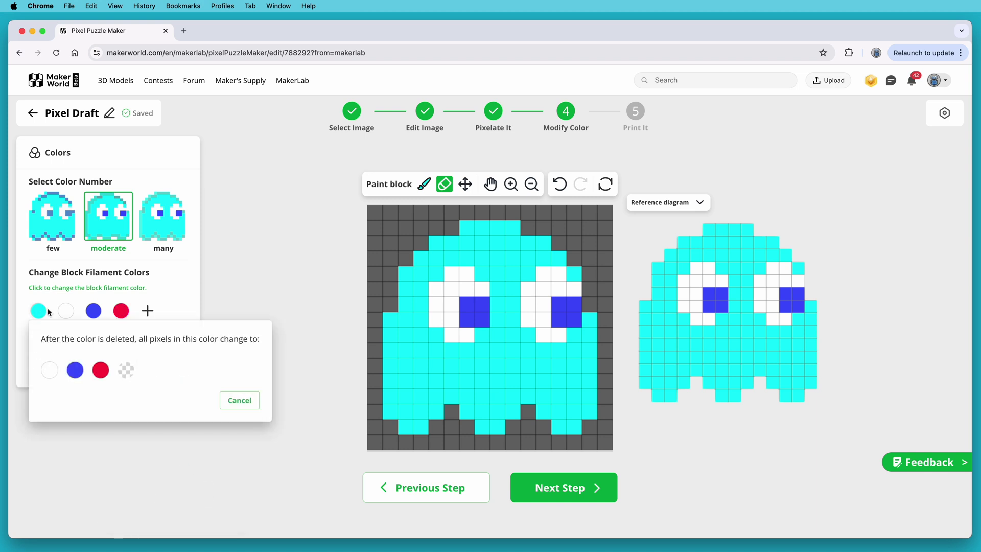
click(100, 370)
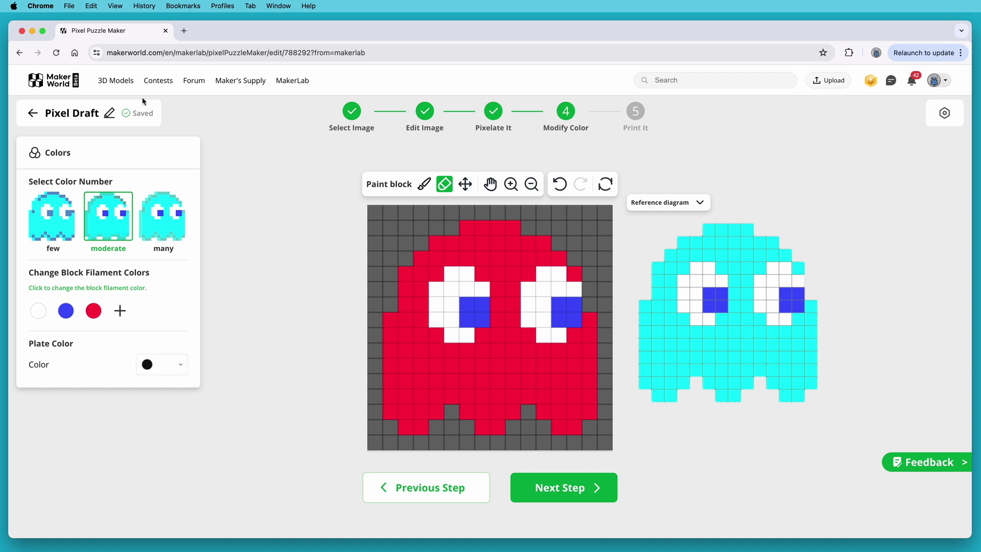
Rename the project to 'Pacman Ghost'
click(109, 113)
text(PacM)
key(BackSpace)
text(man Ghost)
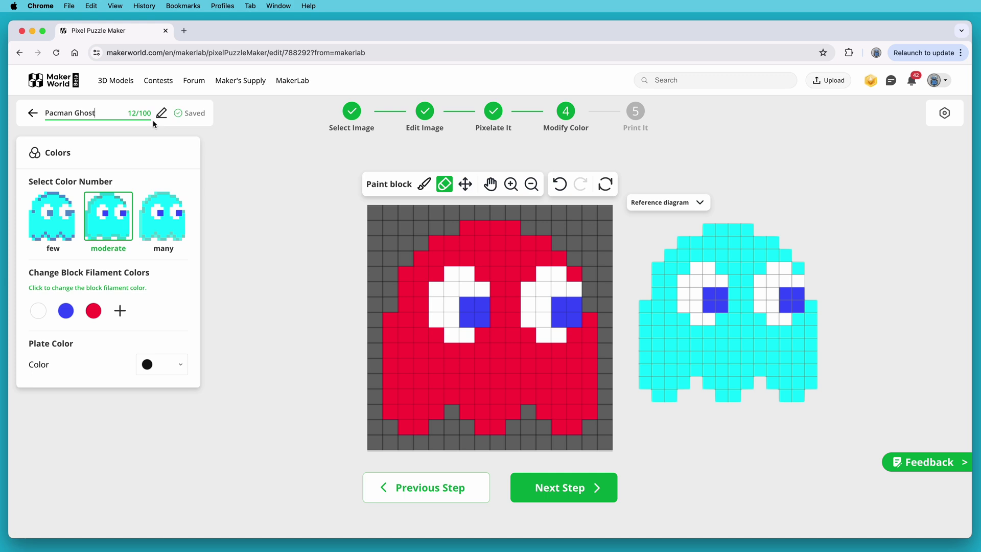
key(Return)
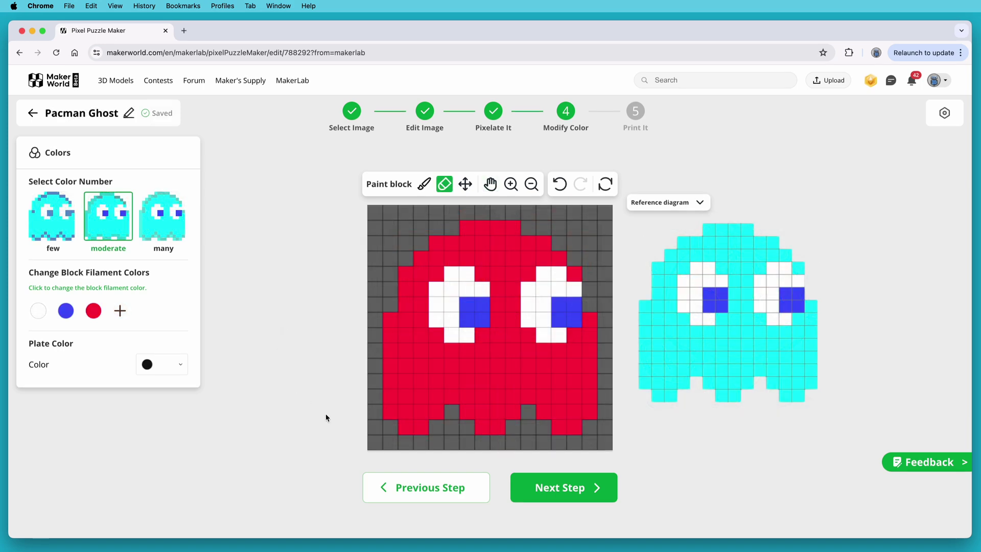
Go to the printing step and choose the X1/P1/A1 (256-mm bed) printer
click(581, 497)
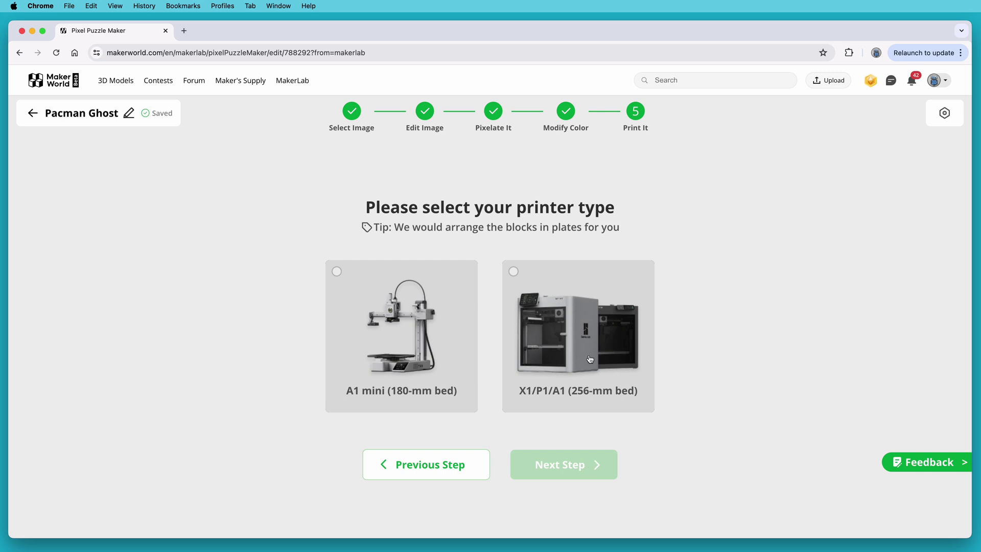
click(514, 273)
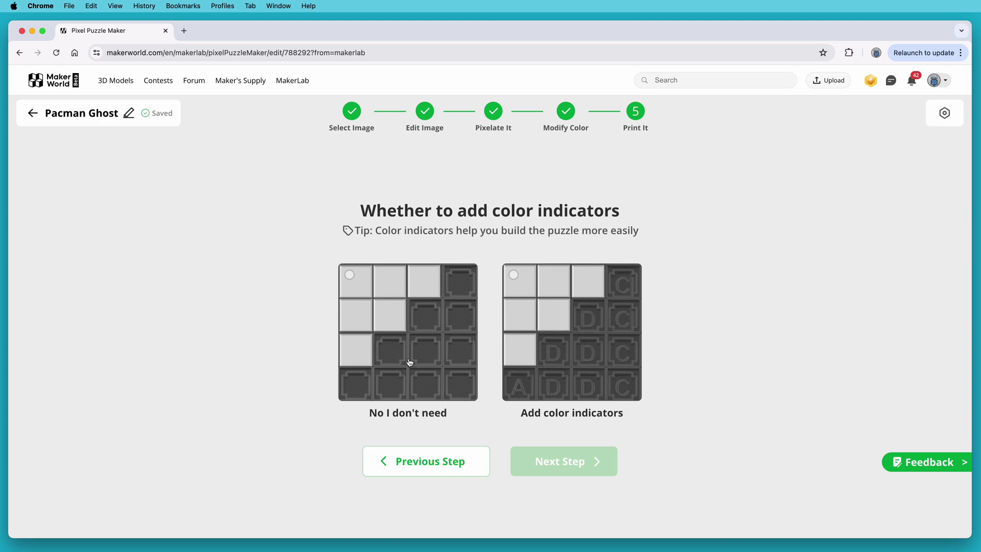
Choose 'No I don't need' for colour indicators and generate the 3MF files
click(357, 289)
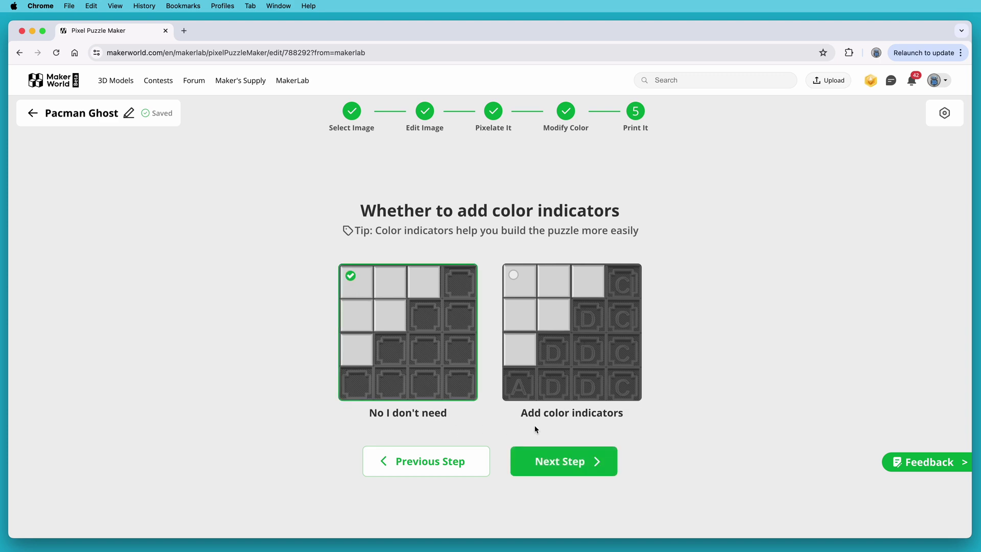
click(608, 471)
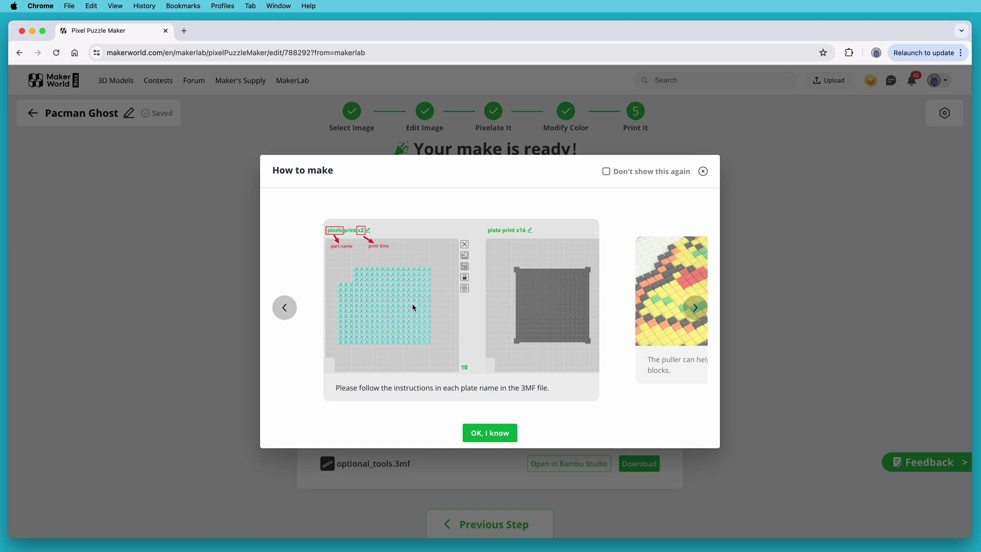
Page through the next two how-to-make tips and close the guide
click(695, 309)
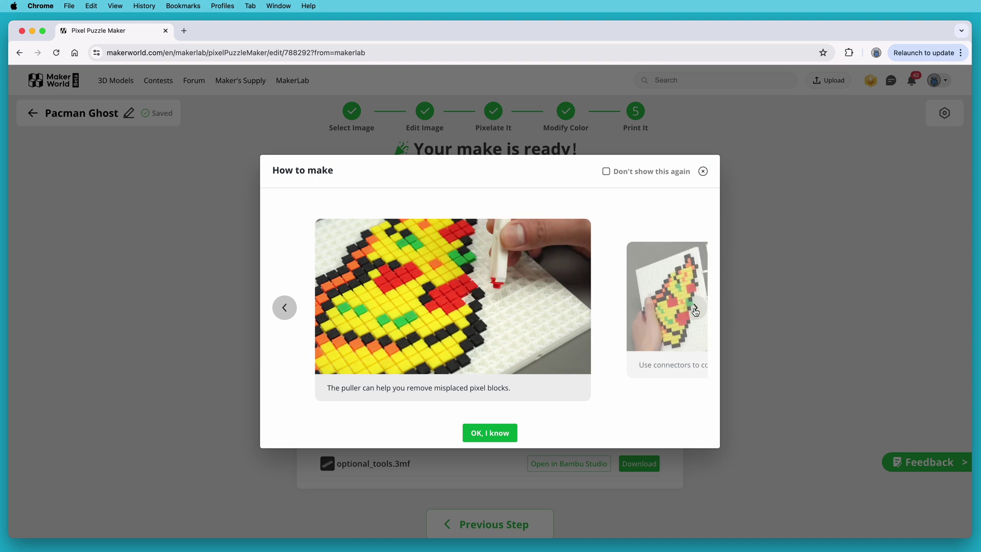
click(696, 309)
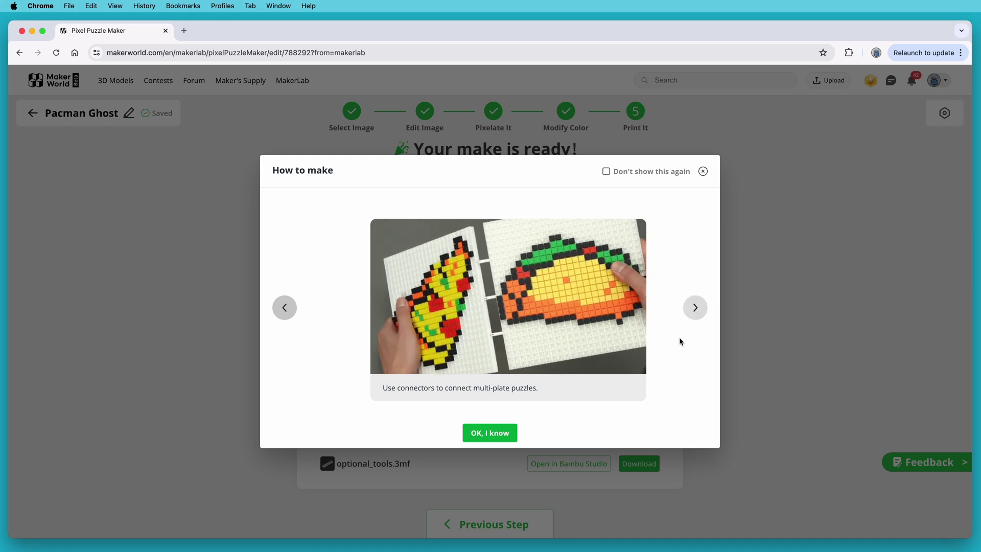
click(494, 433)
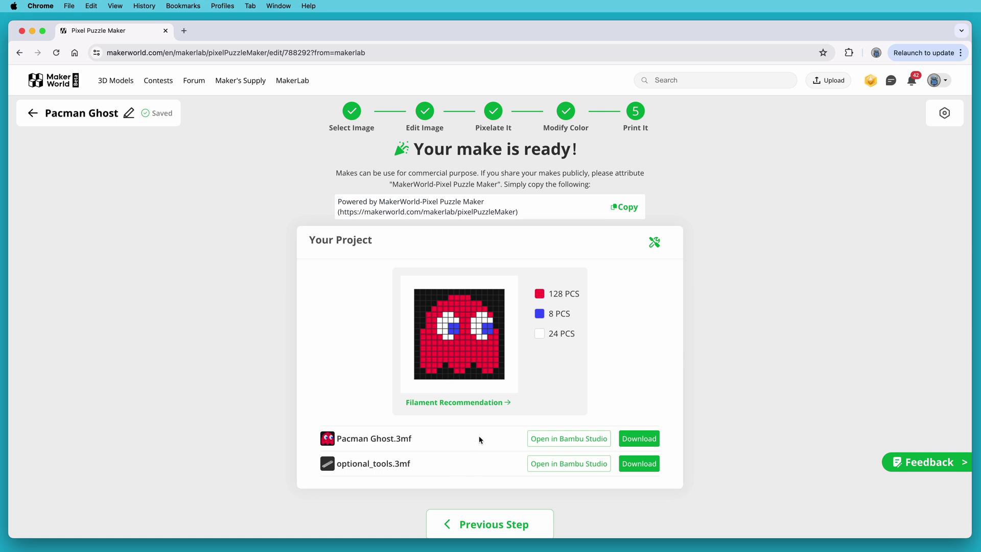
Show the filament recommendations listing hex colours #FF0040, #4050FB and #FFFFFF
mouse_move(464, 352)
click(424, 402)
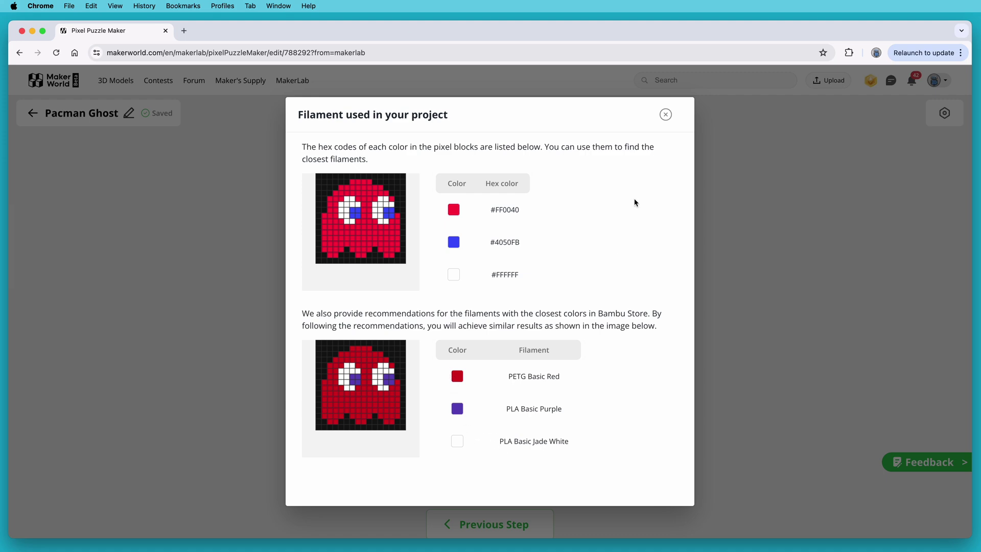
Close the filament details and import Pacman Ghost.3mf into Bambu Studio
click(666, 115)
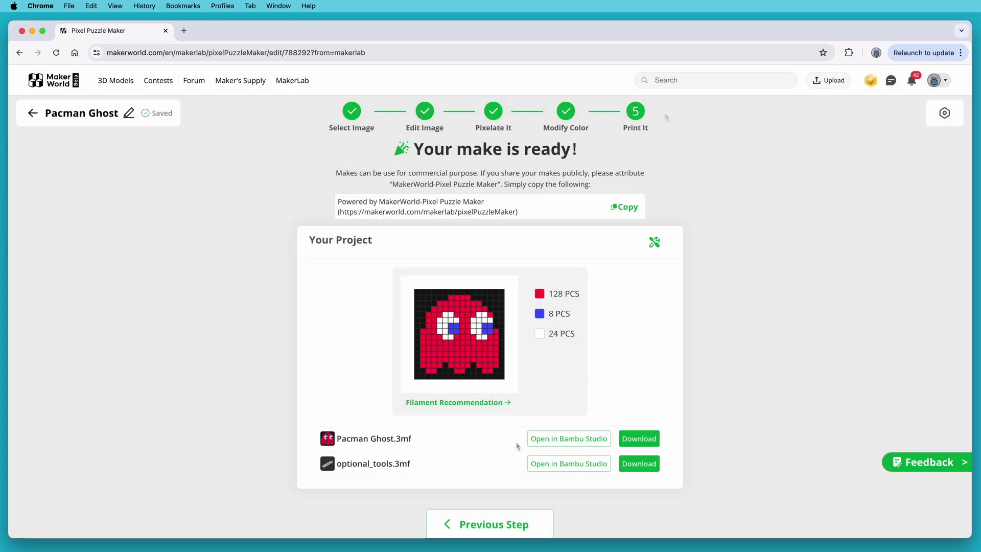
click(580, 443)
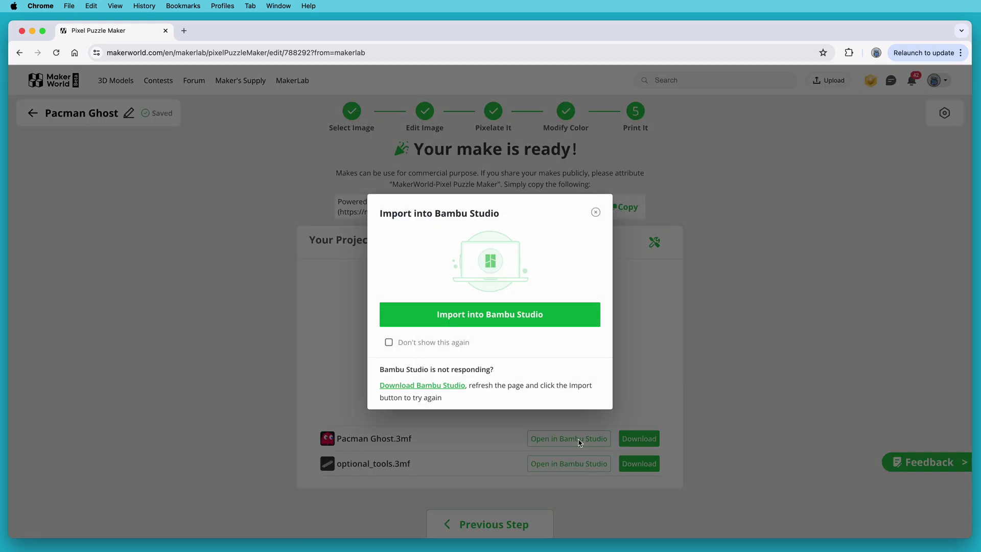
click(540, 318)
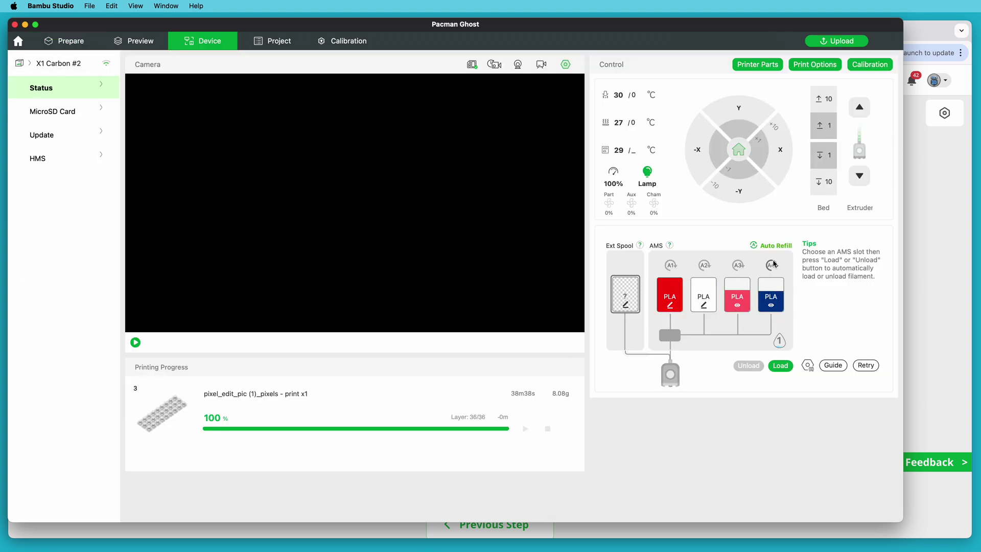
Set filaments 1–3 to PolyLite PLA, Bambu PLA Basic and Generic PLA, then slice and print the plate
click(64, 41)
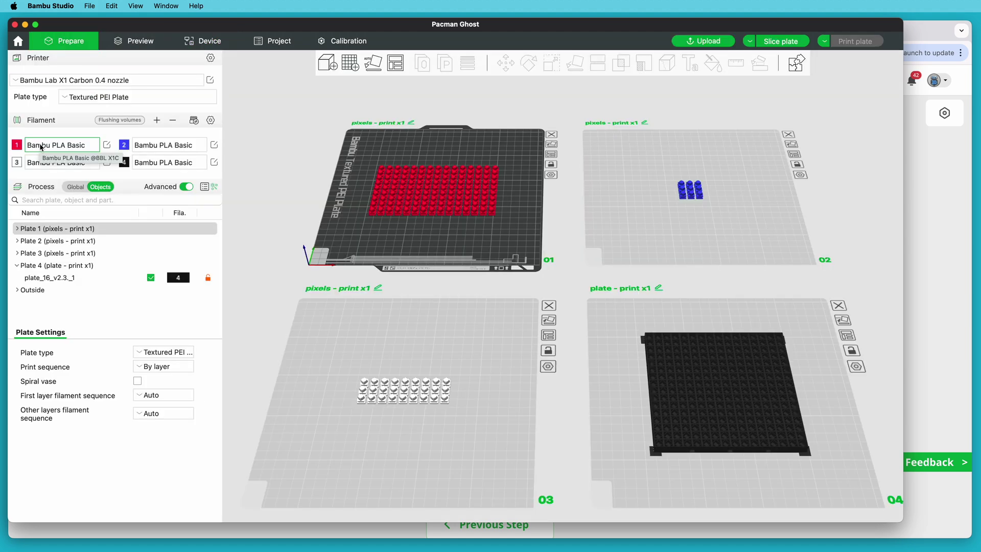
click(41, 145)
click(68, 177)
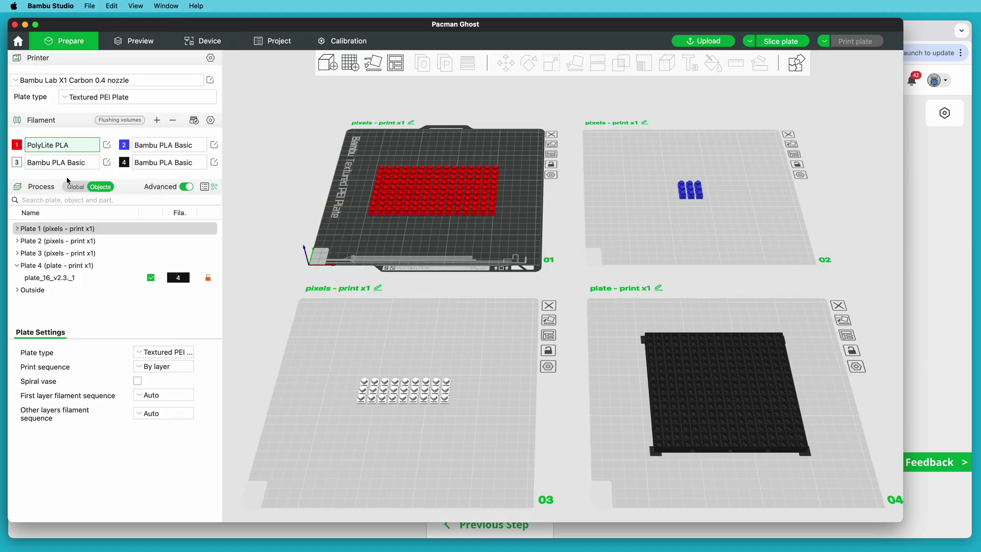
click(177, 147)
click(177, 217)
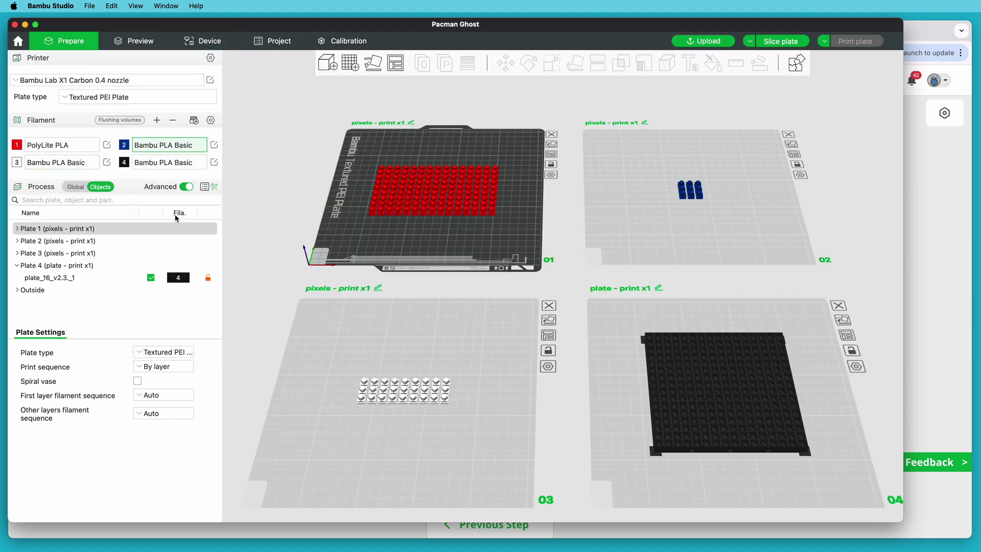
click(71, 164)
click(76, 209)
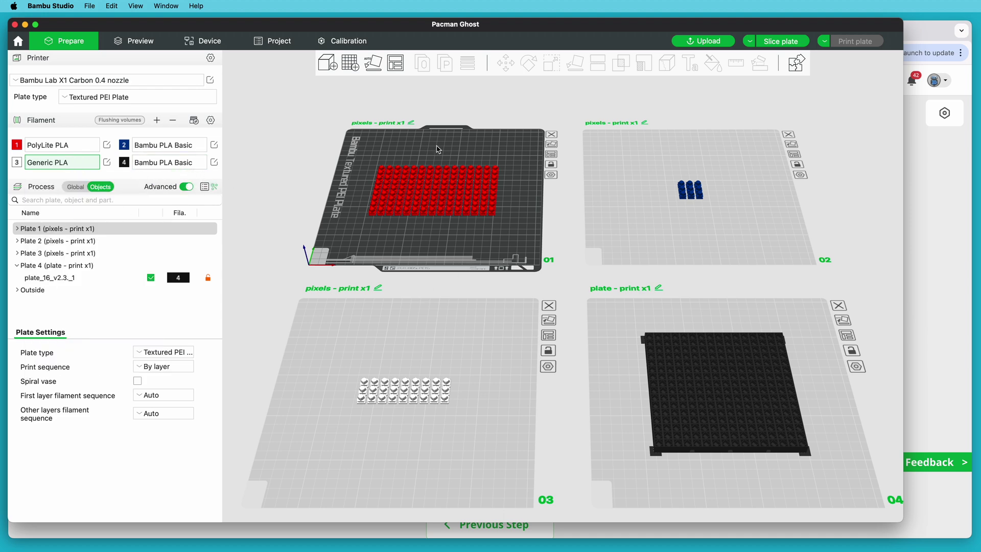
click(790, 45)
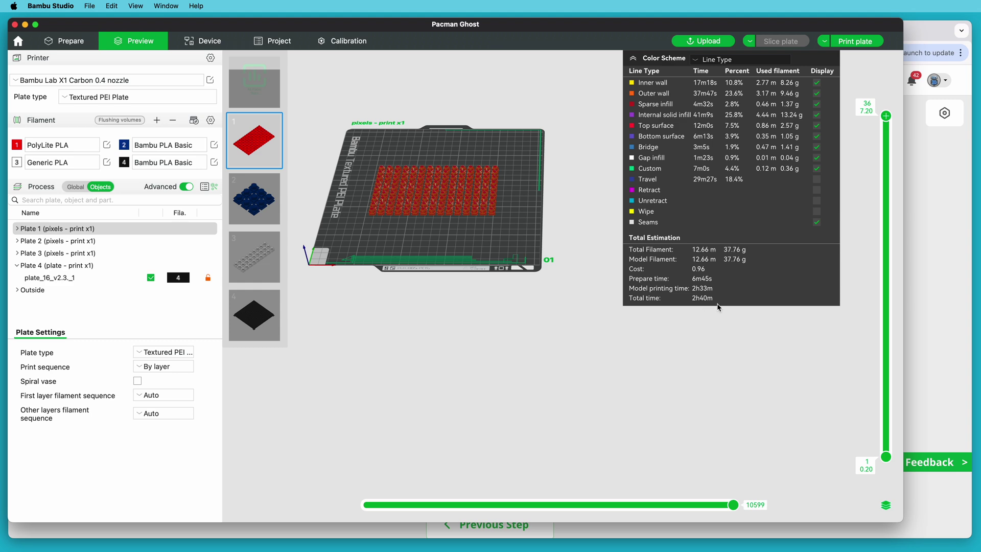
click(850, 42)
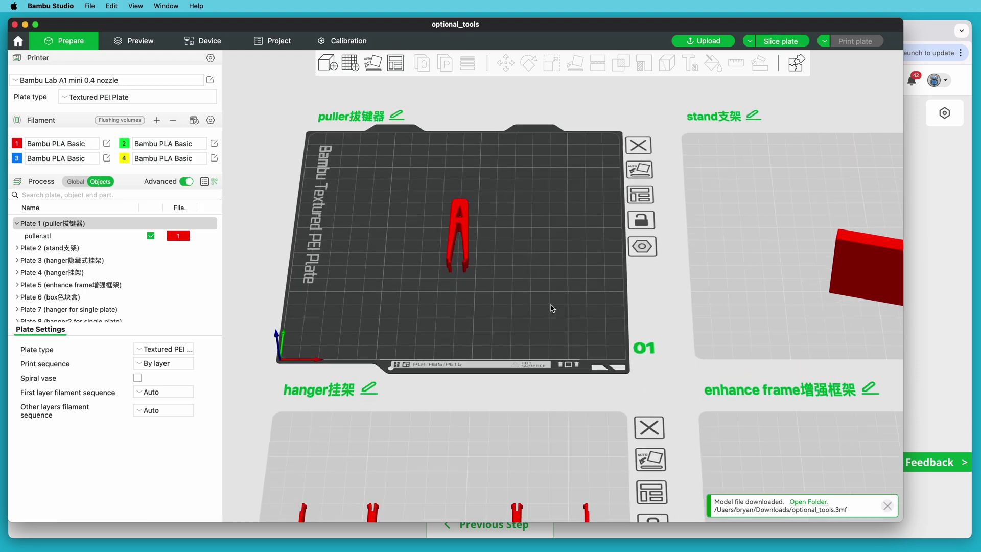
right_drag(848, 336, 373, 308)
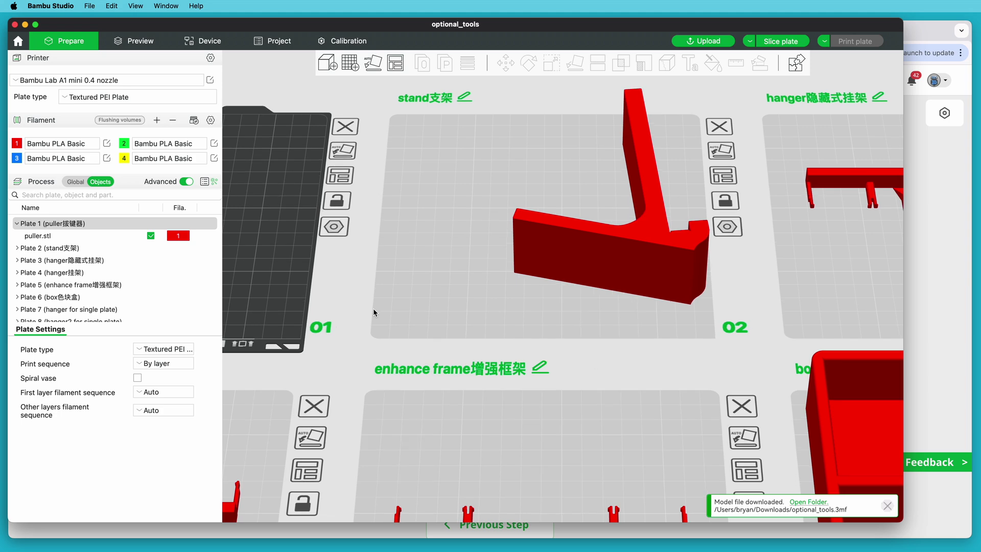
right_drag(786, 282, 475, 231)
click(474, 231)
scroll(589, 213, down, 5)
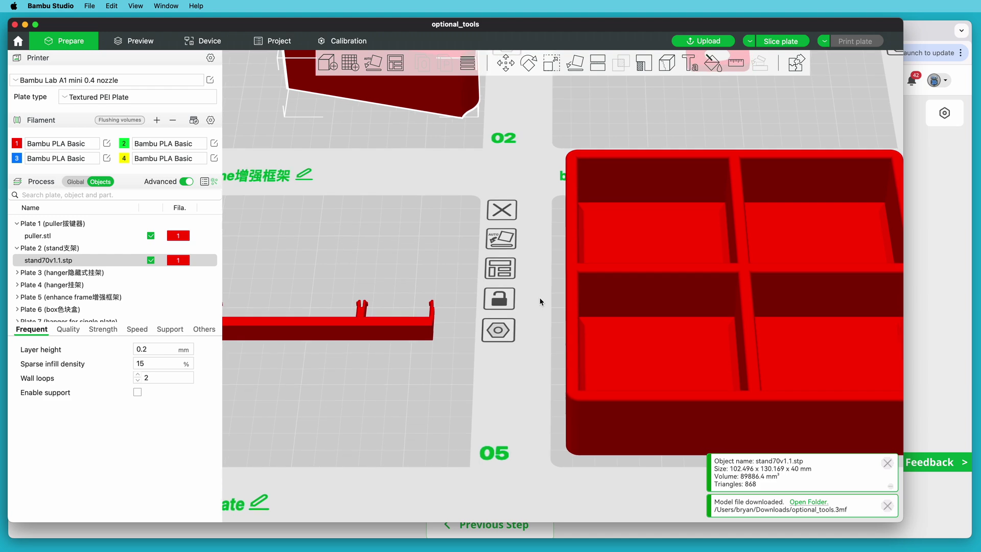
right_drag(540, 297, 261, 181)
scroll(443, 196, down, 5)
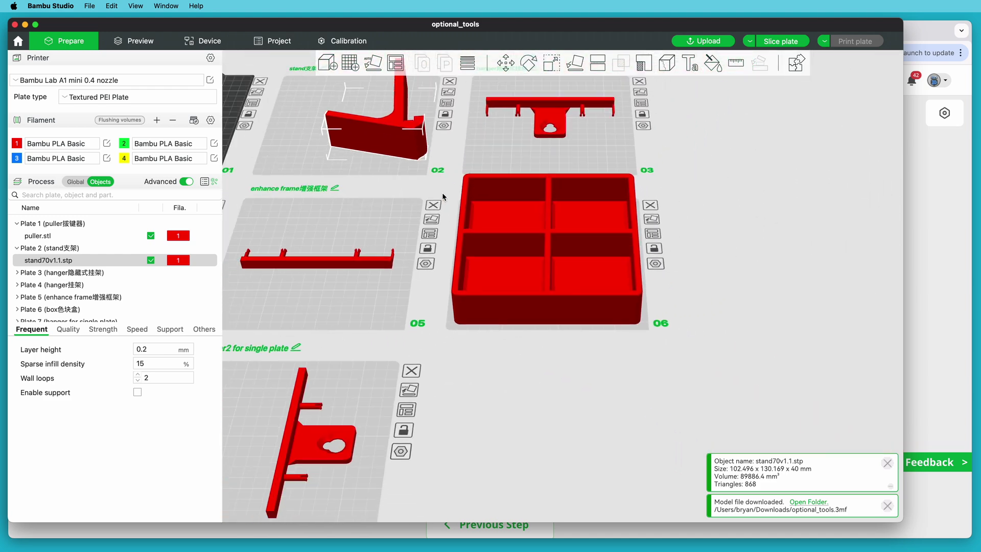
right_drag(456, 348, 888, 365)
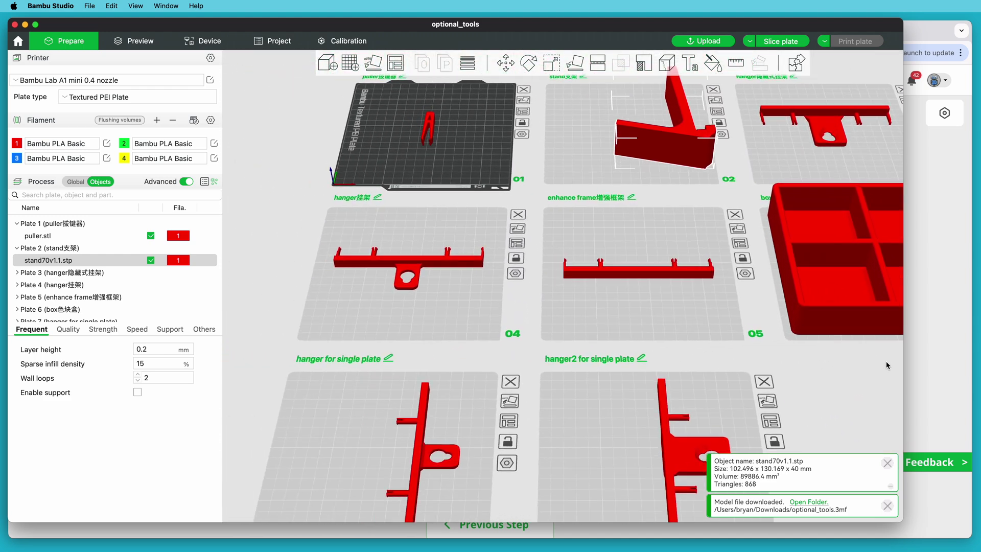